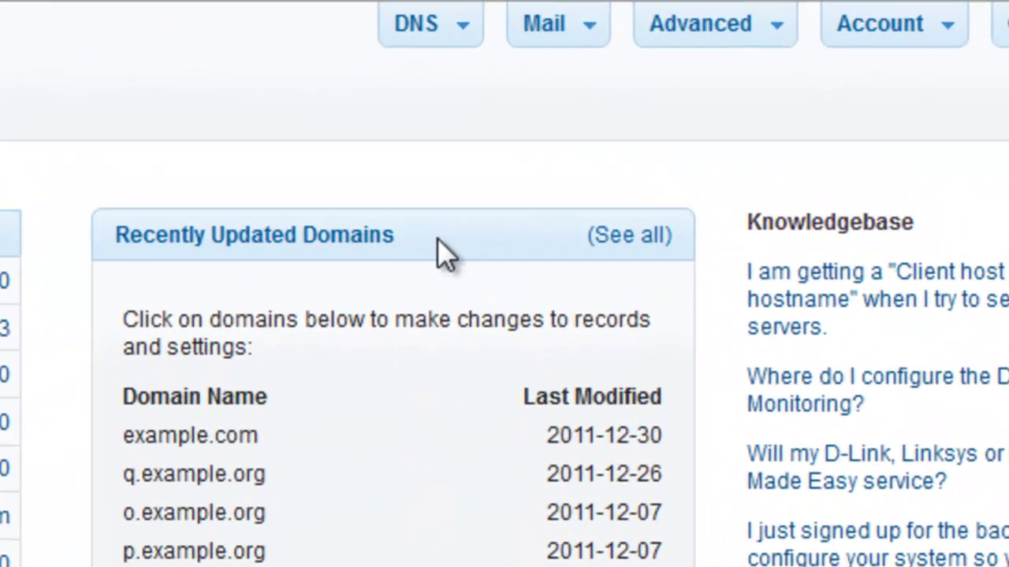
# - Go to Managed DNS and search the domain list for 'example'
pyautogui.moveTo(513, 18)
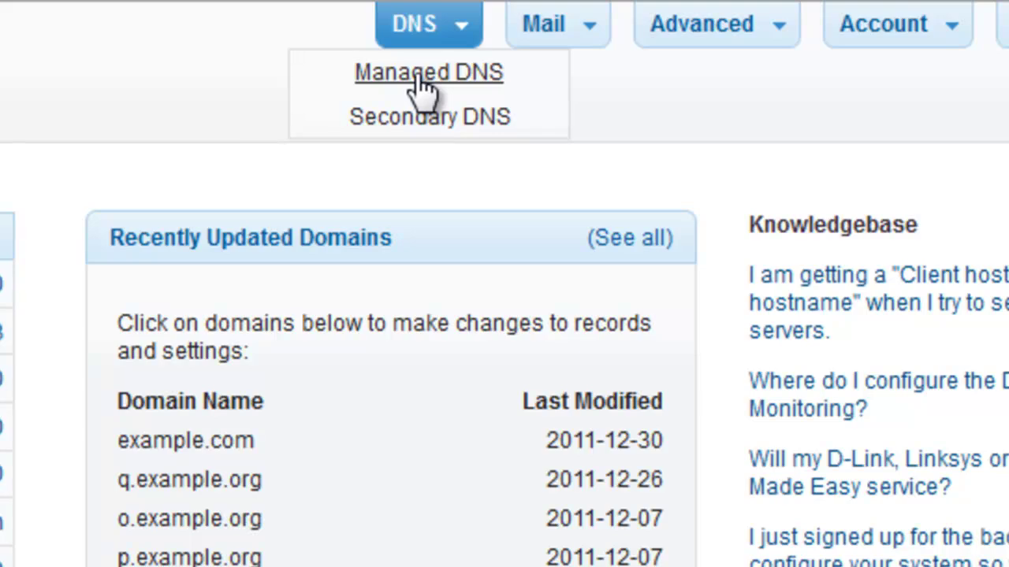
pyautogui.click(421, 85)
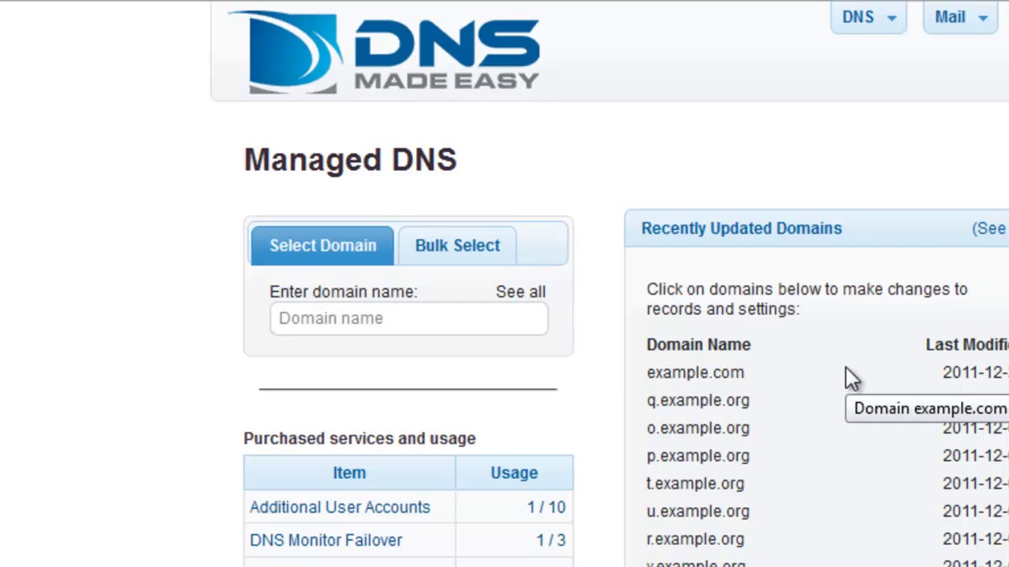
pyautogui.click(405, 311)
pyautogui.write('e')
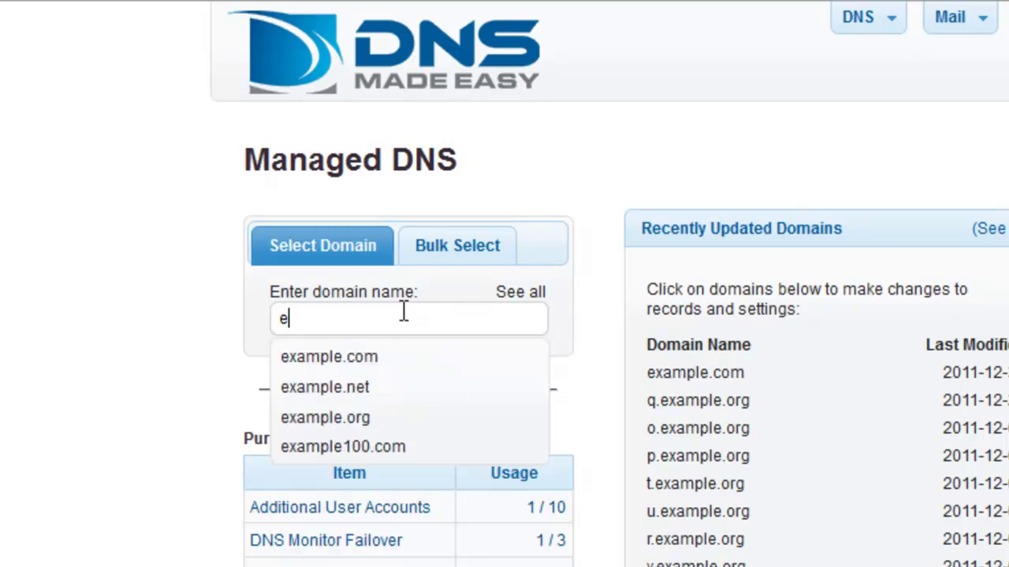
pyautogui.write('xample')
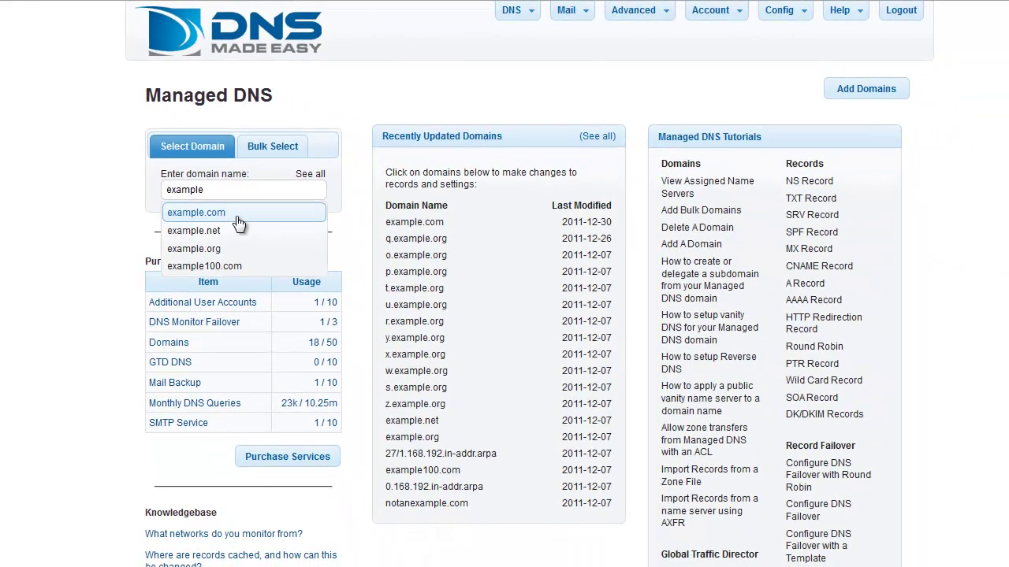
# - Open example.com's Records and scroll to HTTP Redirection Records, keeping 10 rows per page
pyautogui.click(238, 215)
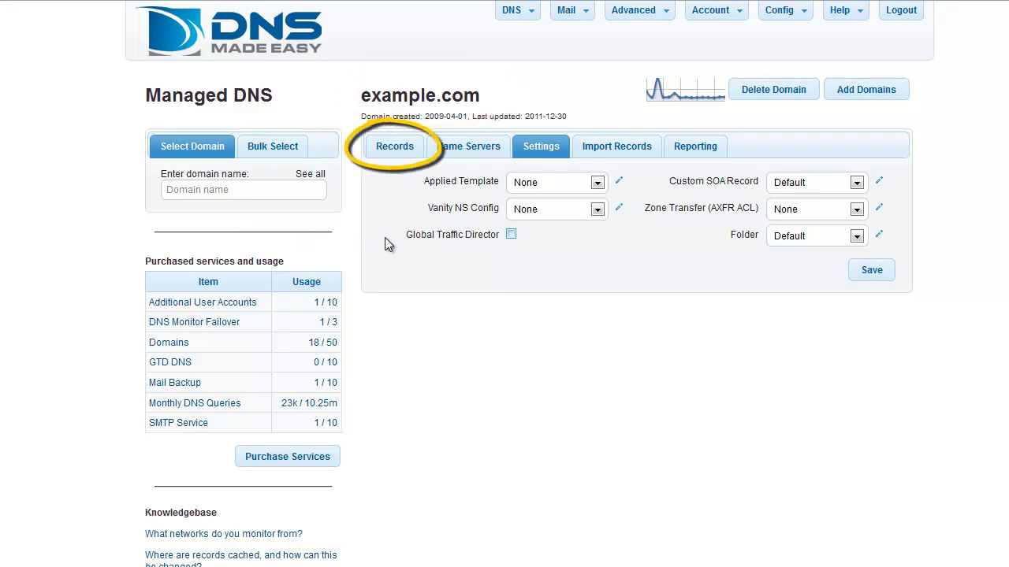
pyautogui.click(398, 149)
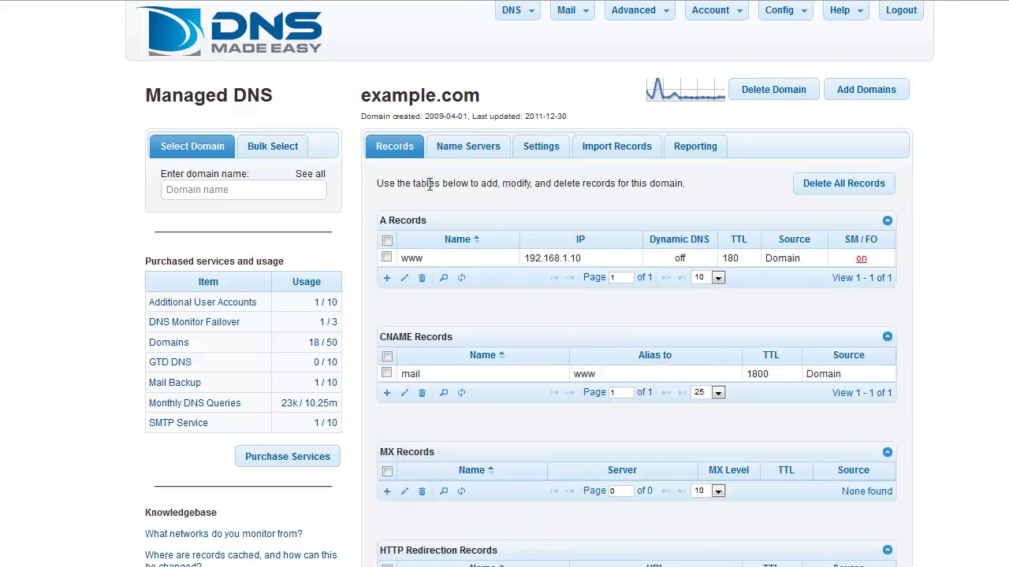
pyautogui.scroll(-2, 448, 230)
pyautogui.scroll(-1, 448, 230)
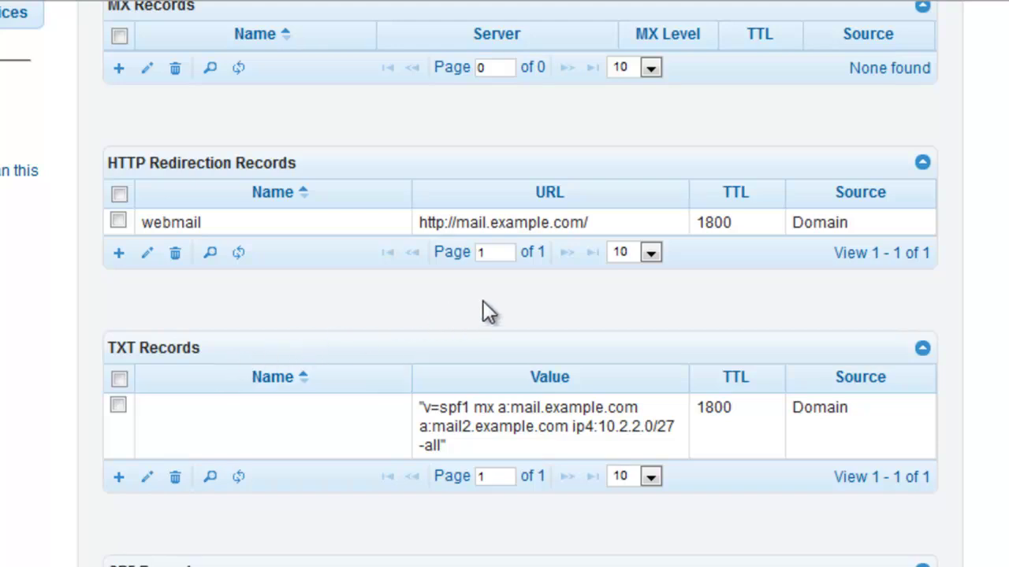
pyautogui.click(646, 255)
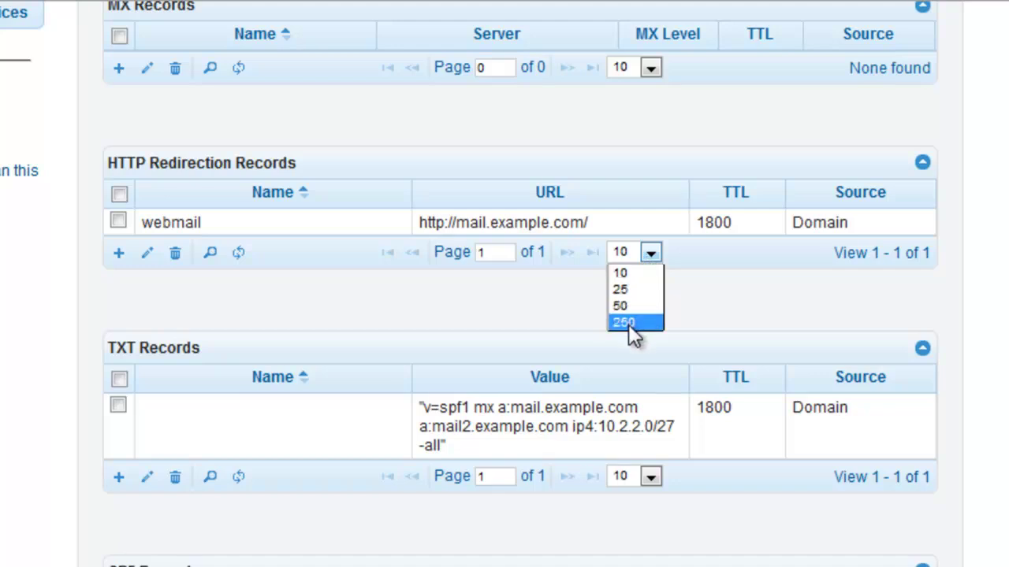
pyautogui.click(638, 276)
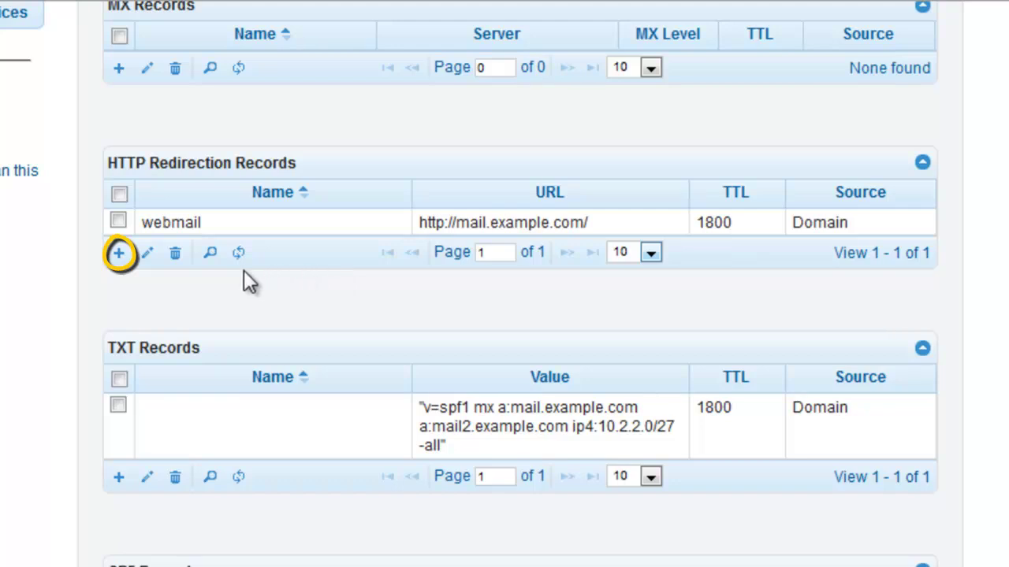
pyautogui.click(119, 253)
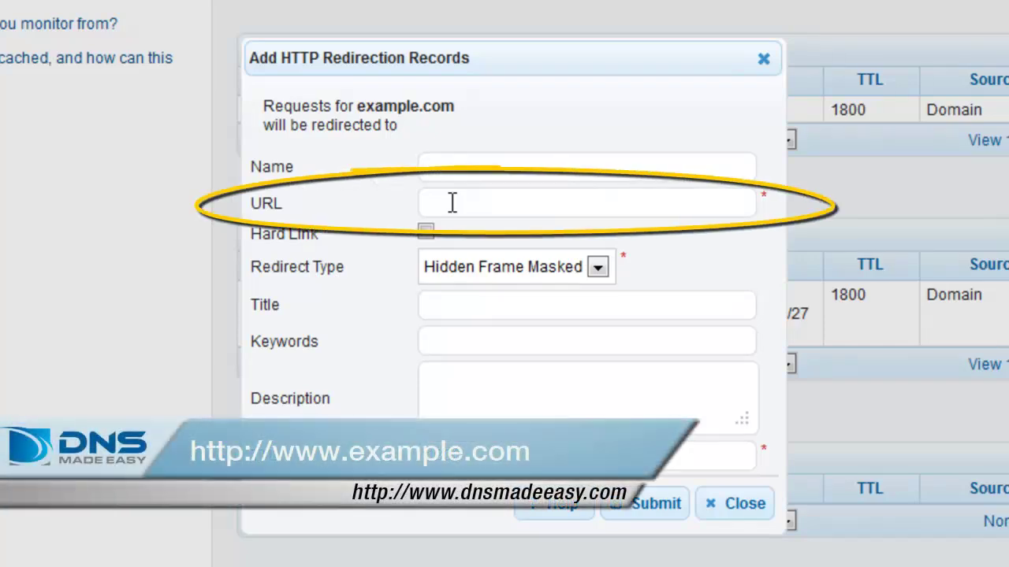
pyautogui.click(452, 203)
pyautogui.write('ht')
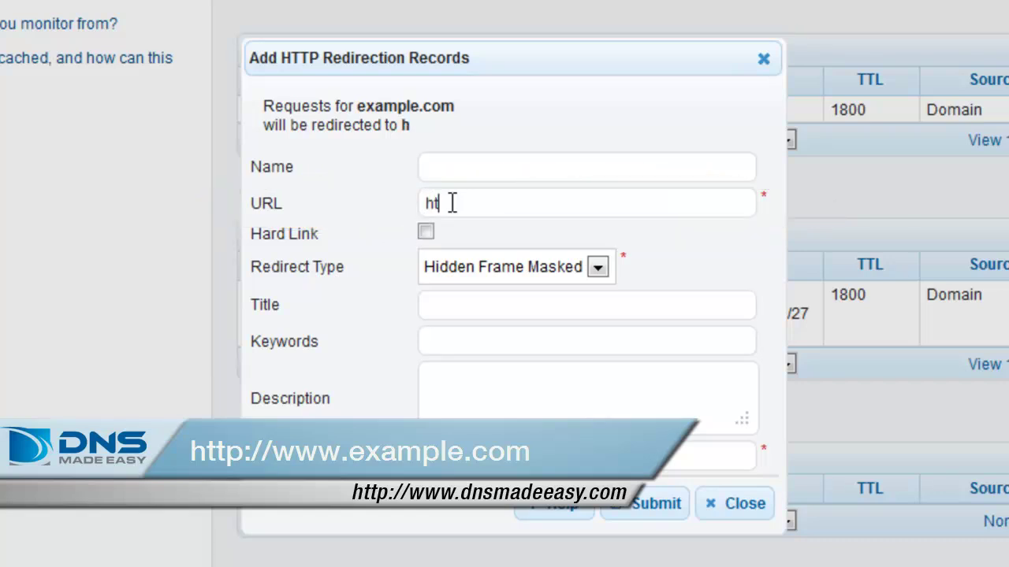
pyautogui.write('tp://www.example.com')
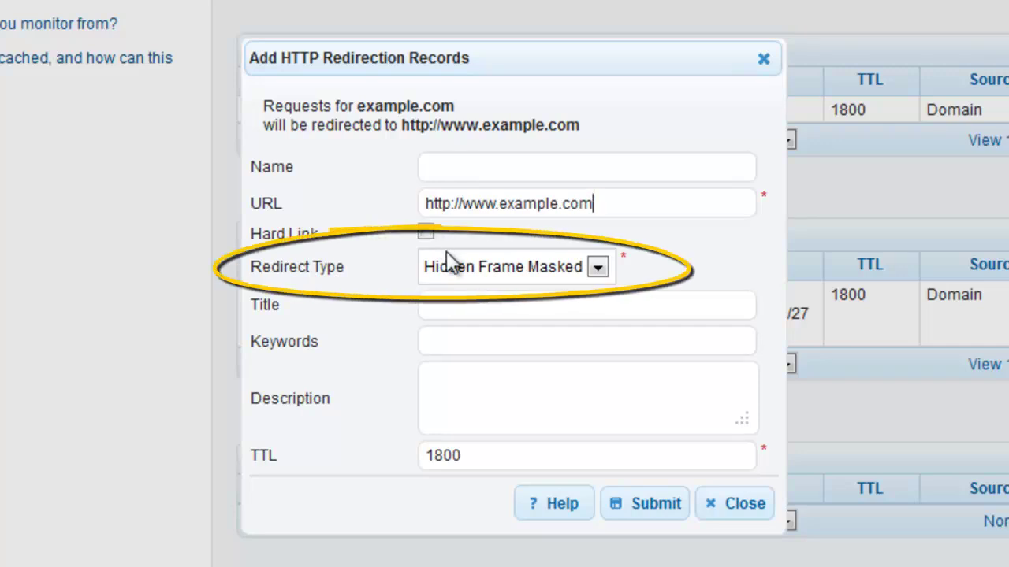
# - Change the redirect type from Hidden Frame Masked to Standard - 302
pyautogui.click(450, 262)
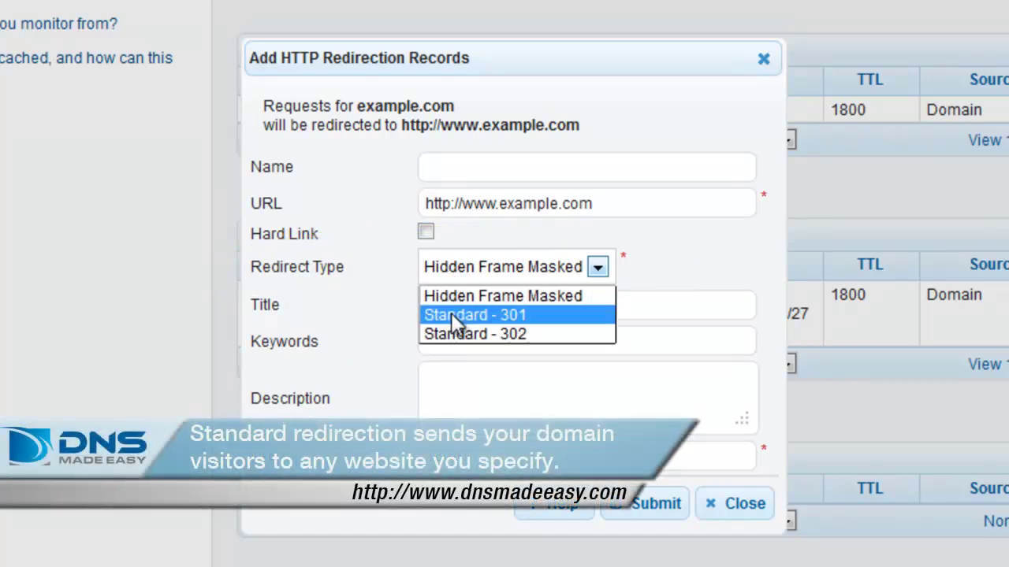
pyautogui.click(450, 313)
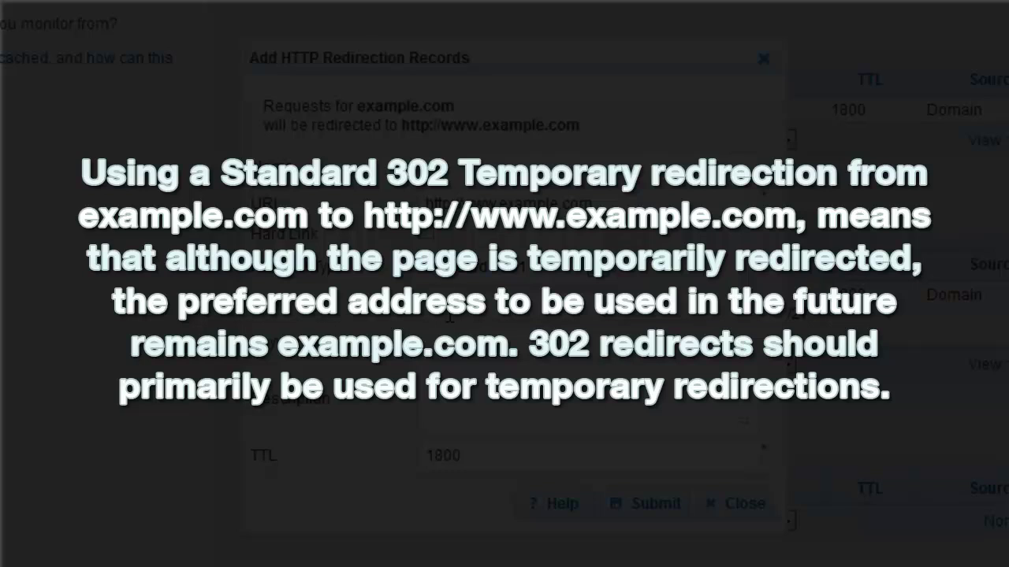
pyautogui.click(516, 272)
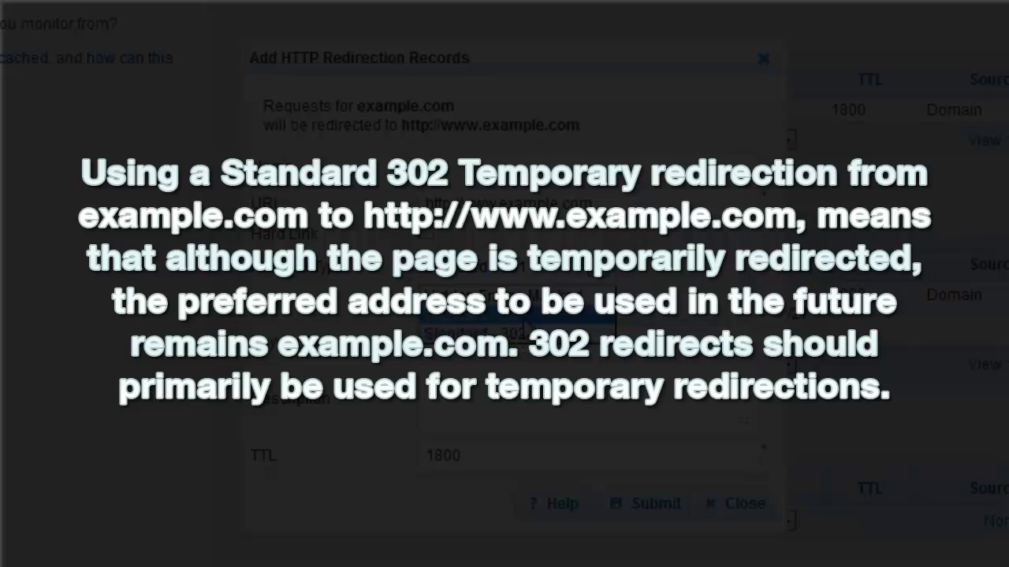
pyautogui.click(526, 331)
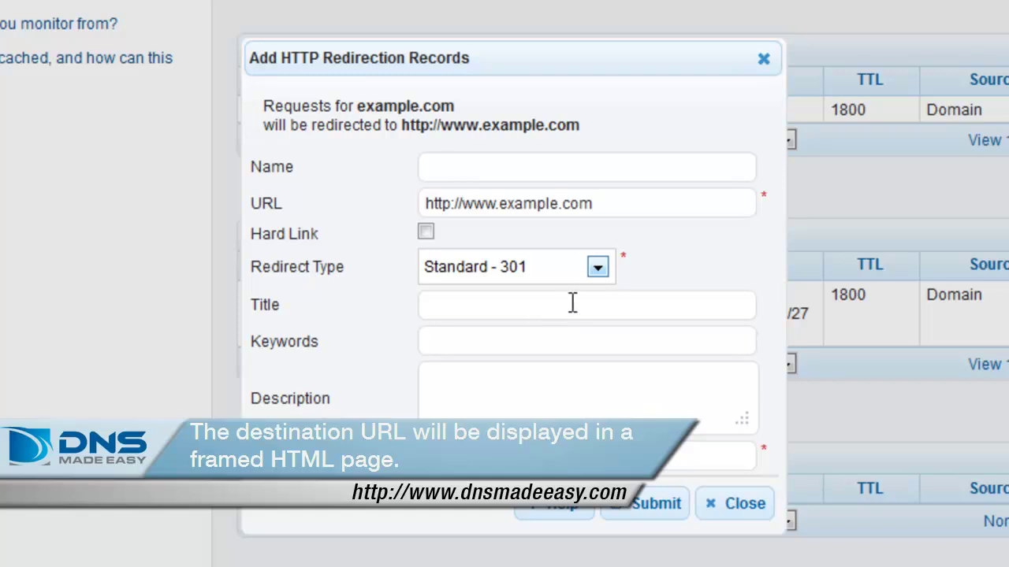
pyautogui.click(592, 268)
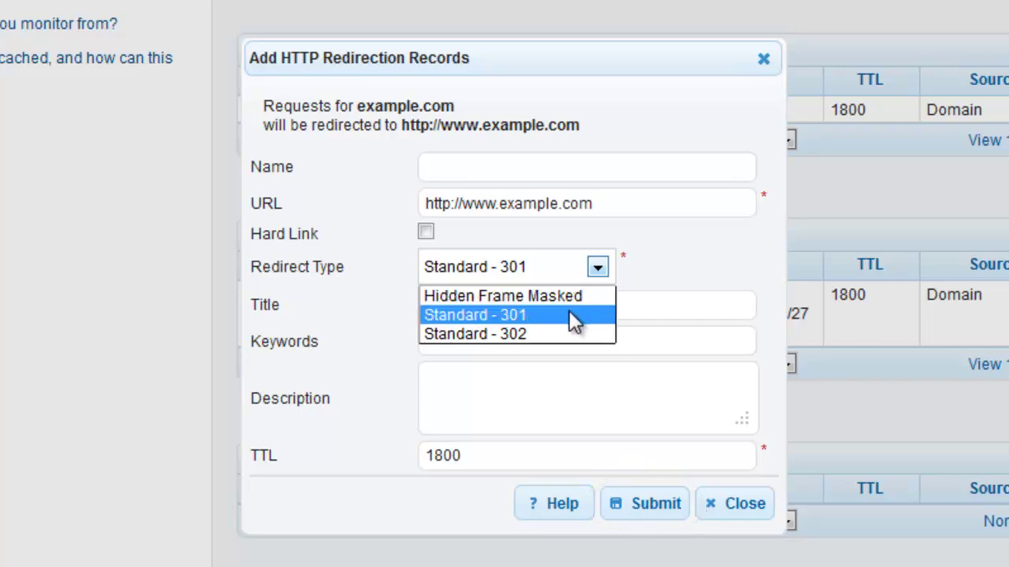
pyautogui.click(557, 334)
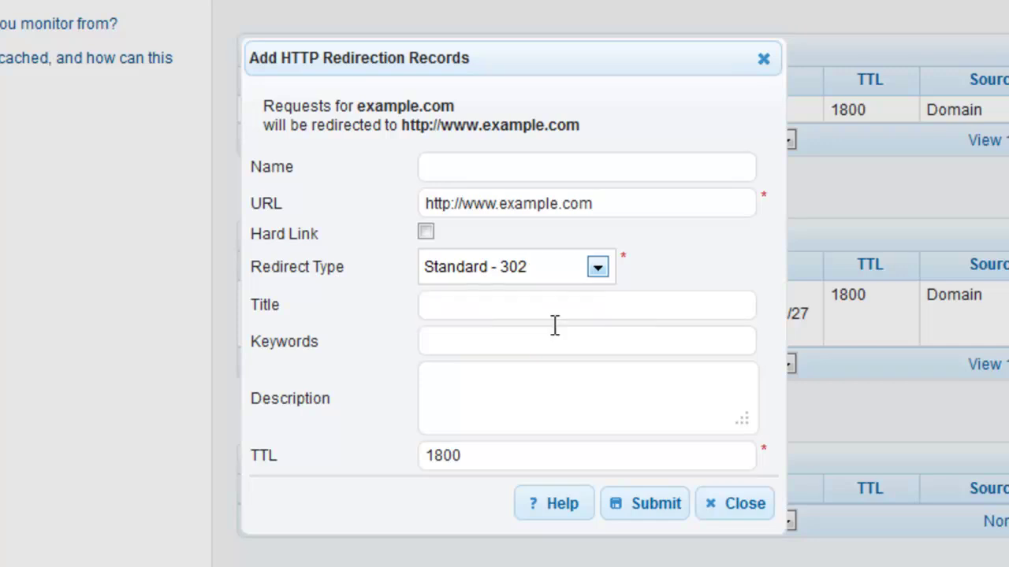
pyautogui.click(646, 511)
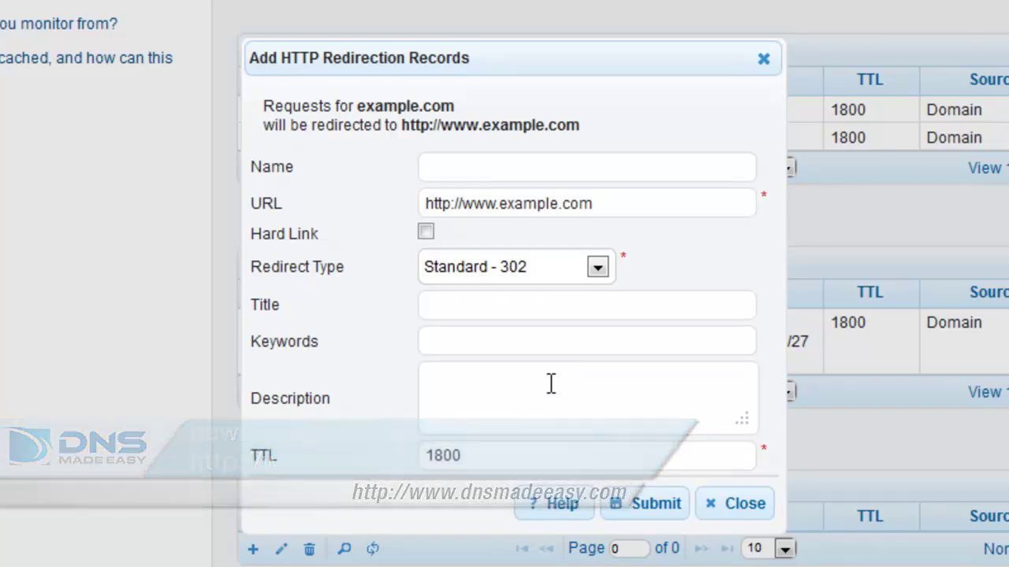
pyautogui.write('news')
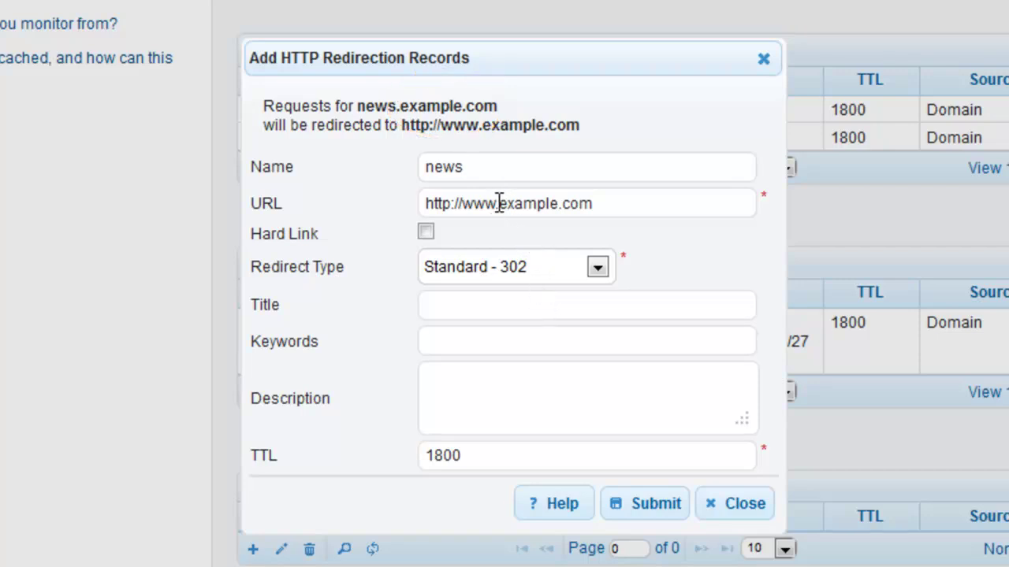
pyautogui.moveTo(499, 204); pyautogui.dragTo(642, 205)
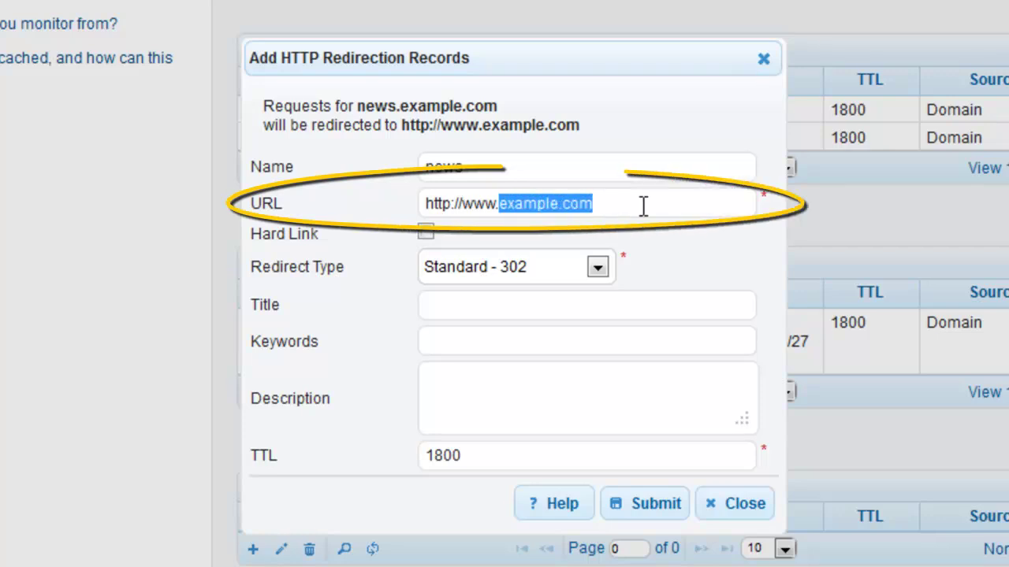
pyautogui.write('cnn.com')
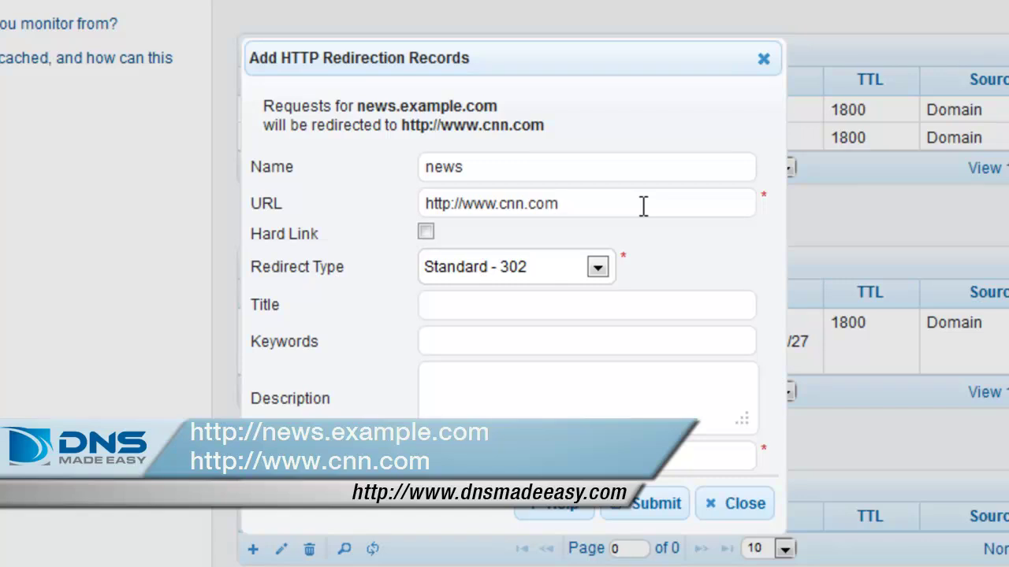
pyautogui.click(591, 267)
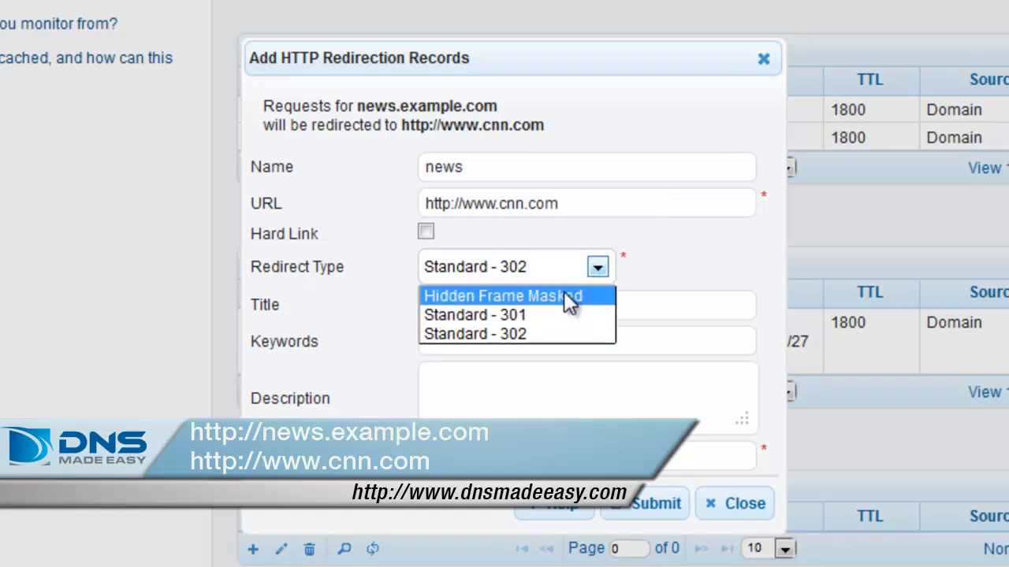
pyautogui.click(563, 294)
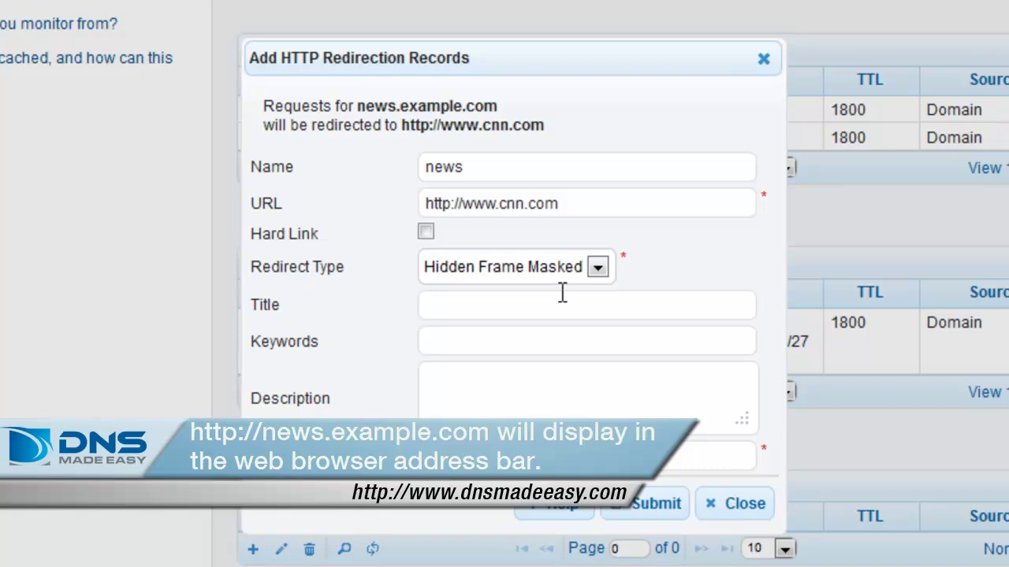
# - Add title 'Our CNN News', keywords 'news, cnn, recent news', a sample description, and submit
pyautogui.write('Our C')
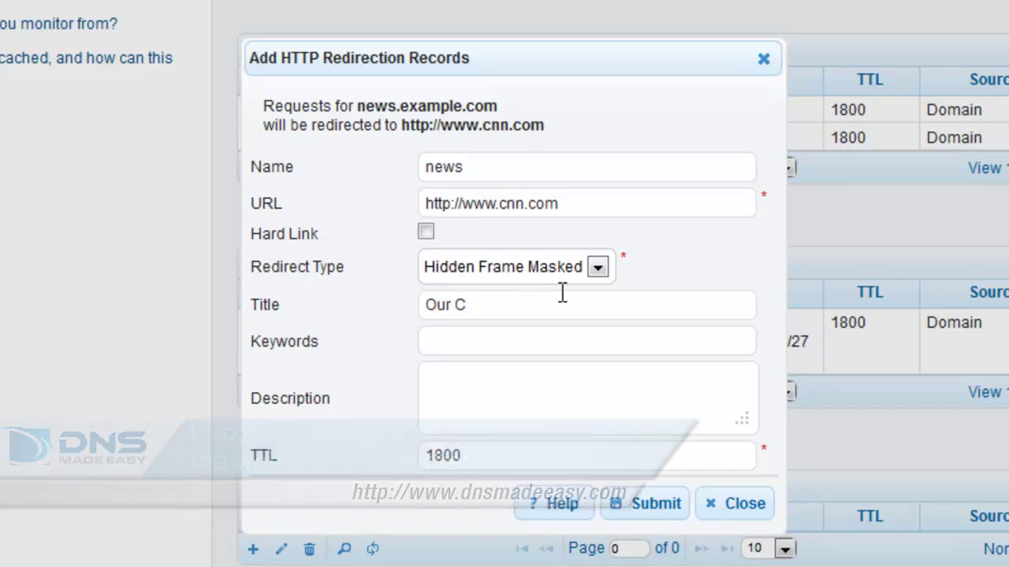
pyautogui.write('NN News')
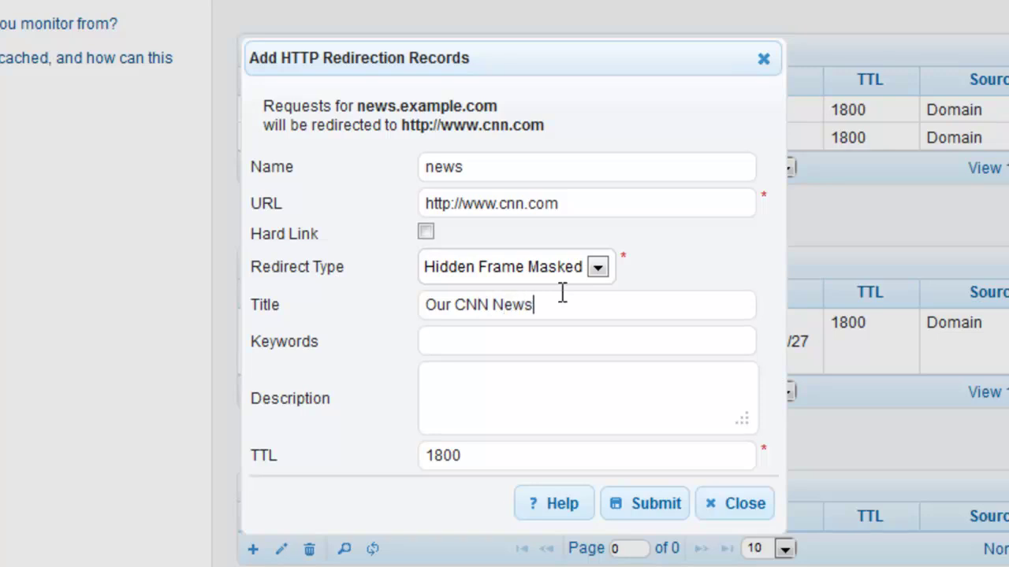
pyautogui.press('Tab')
pyautogui.write('news, cnn, recent')
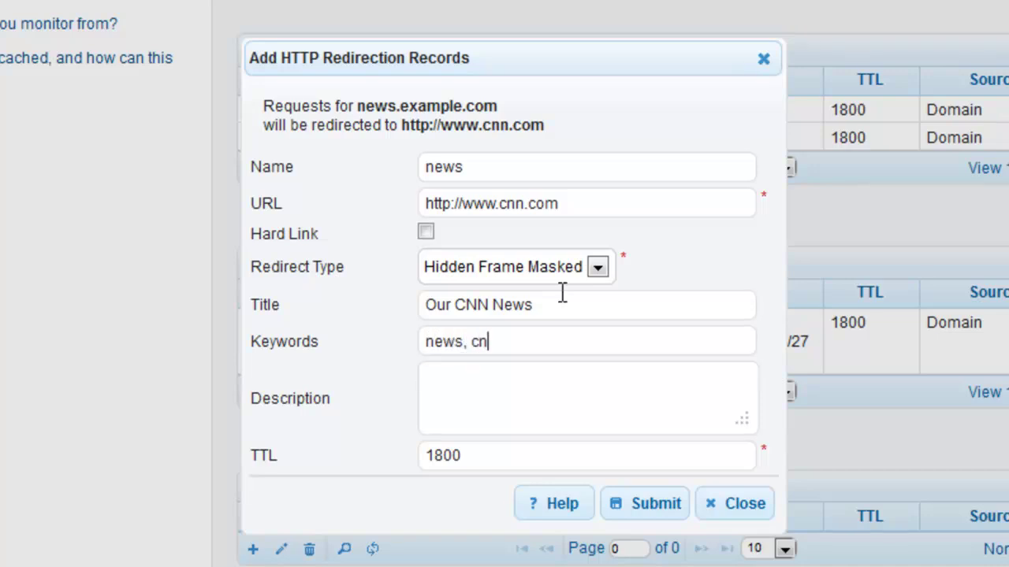
pyautogui.write(' news')
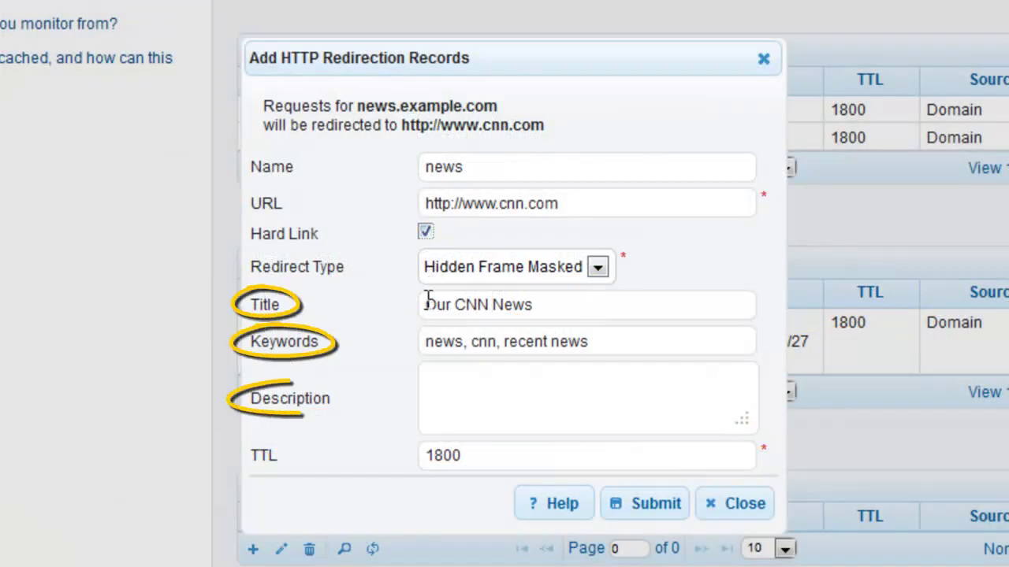
pyautogui.click(444, 367)
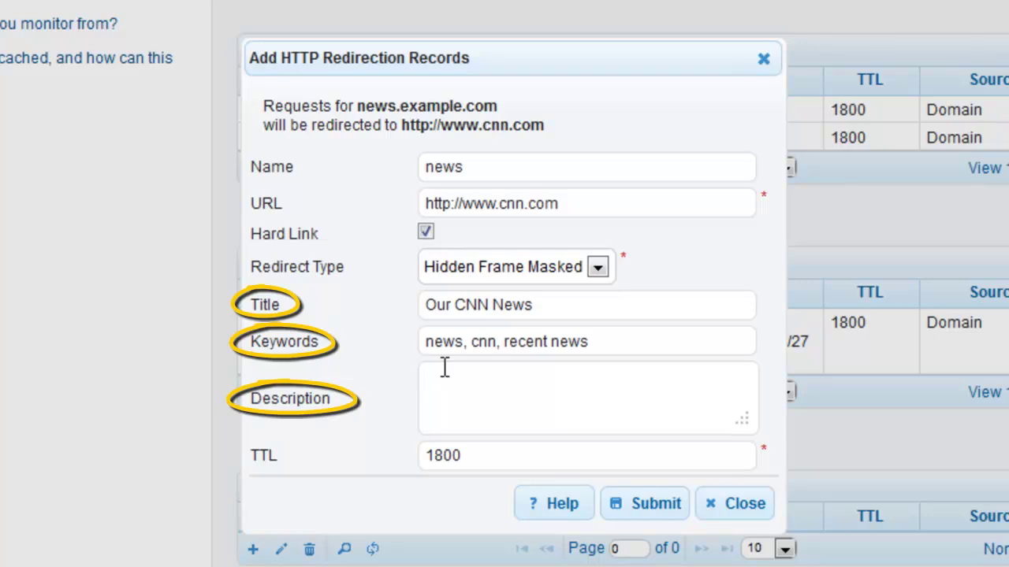
pyautogui.write('This ')
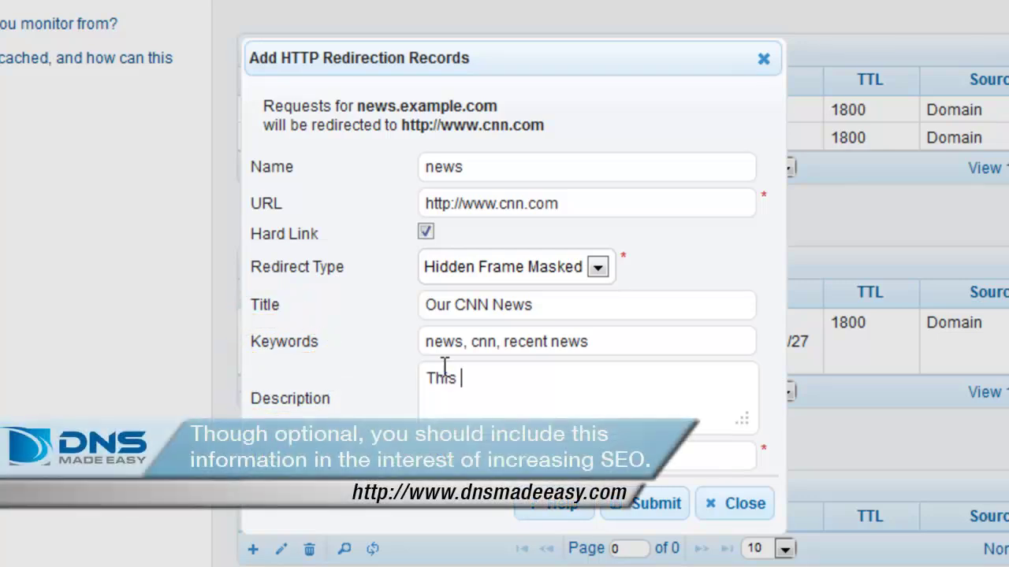
pyautogui.write('is a sample dec')
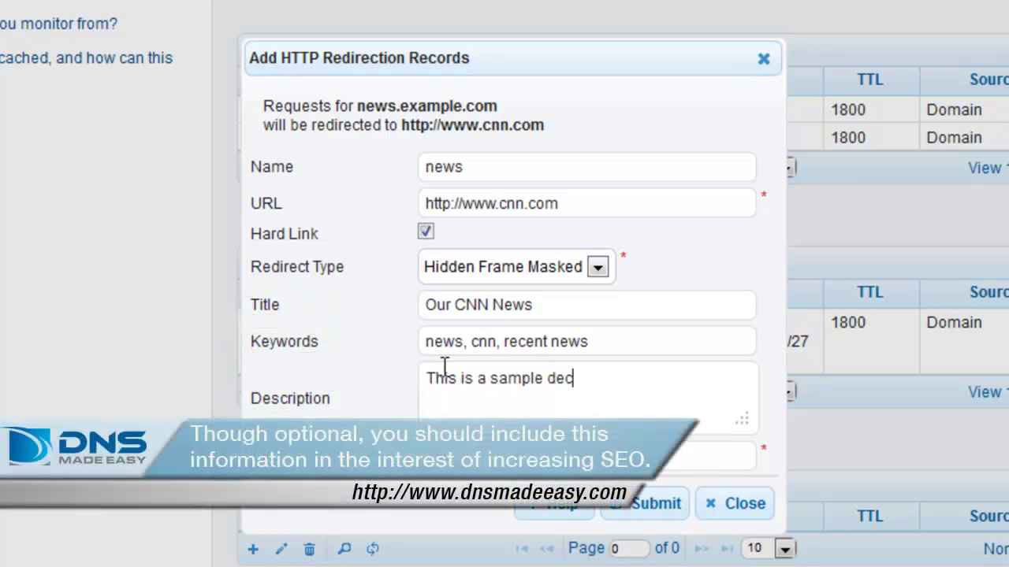
pyautogui.press('BackSpace')
pyautogui.write('scription o')
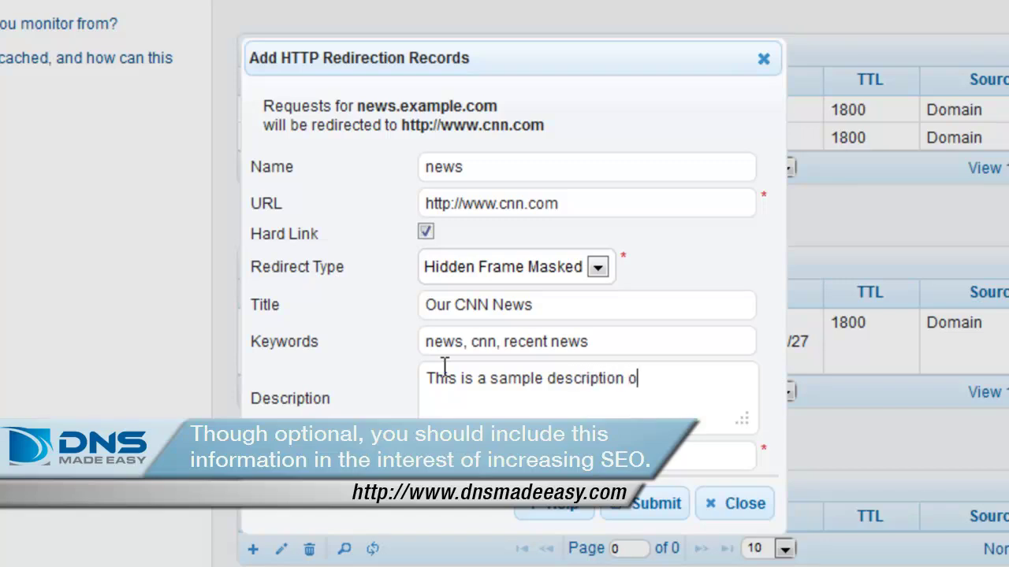
pyautogui.write('f the news.')
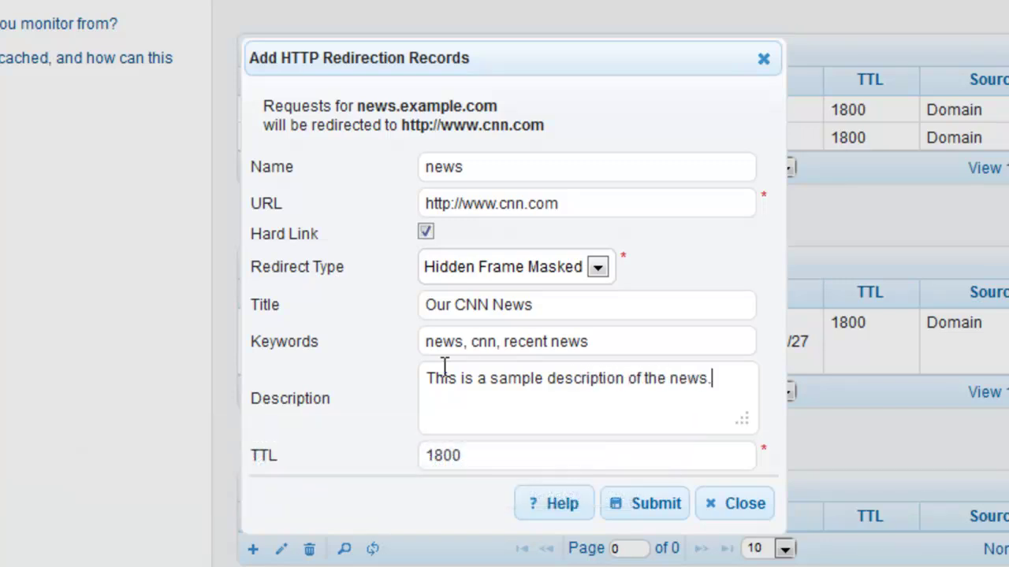
pyautogui.click(632, 503)
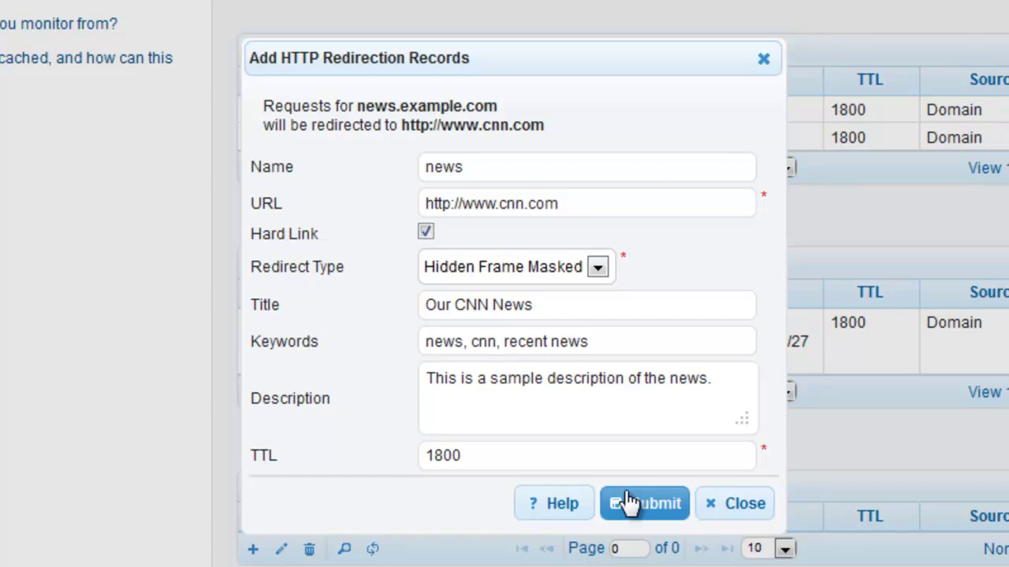
# - Edit the news record to append 'More news' to its description and save
pyautogui.click(731, 501)
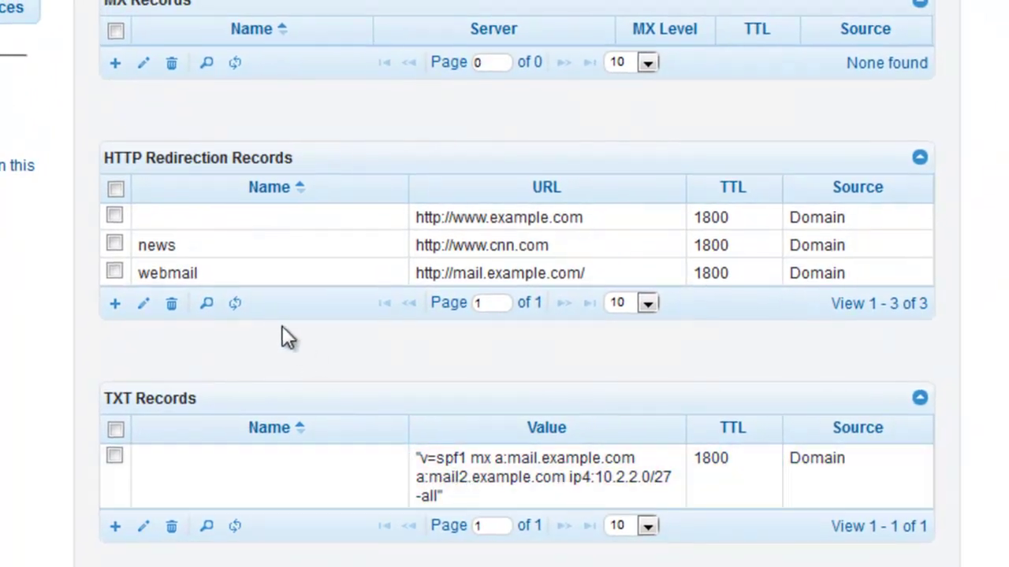
pyautogui.doubleClick(215, 246)
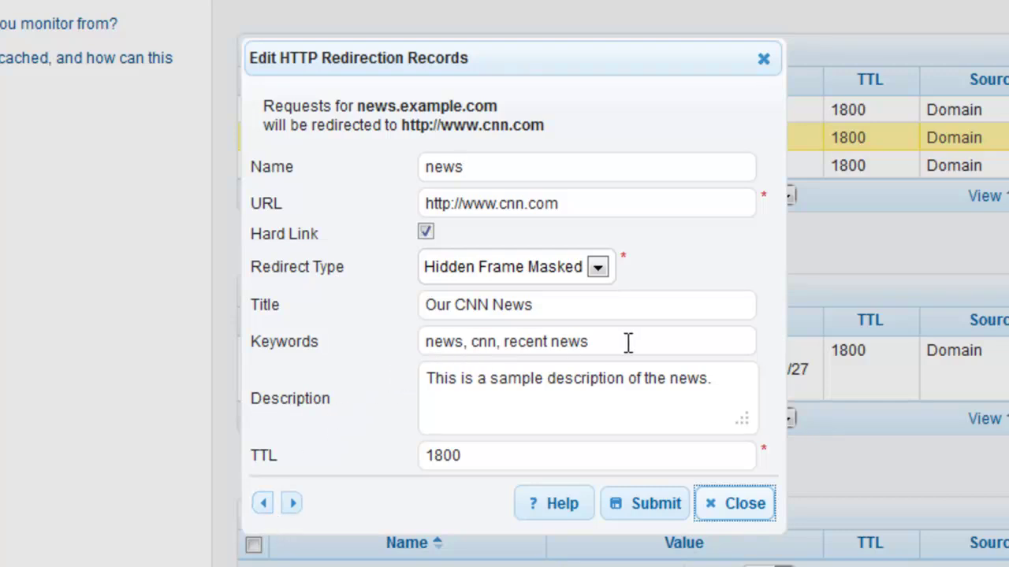
pyautogui.click(733, 382)
pyautogui.write('More news')
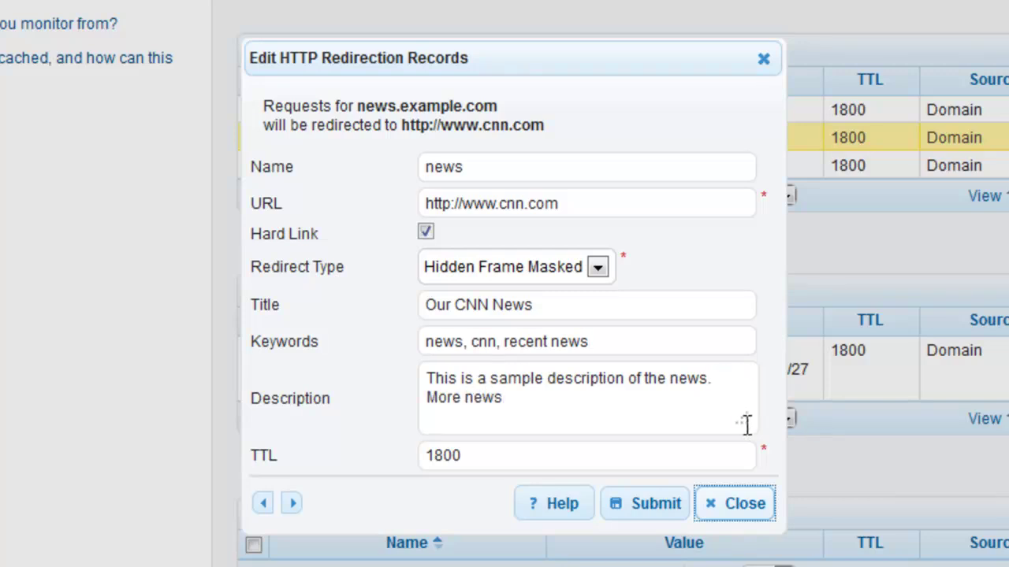
pyautogui.click(645, 505)
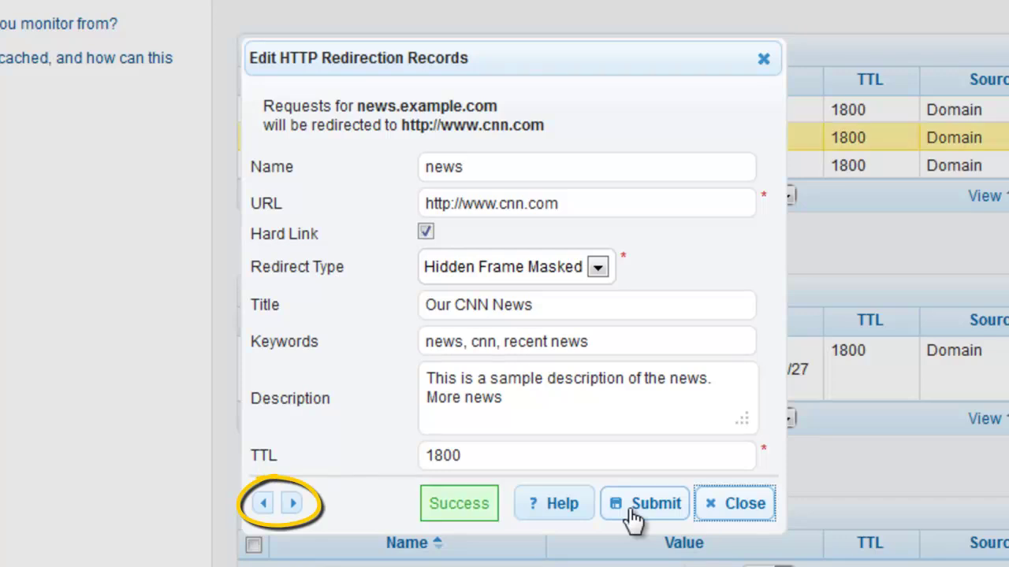
# - Browse between the example.com, news and webmail records, then close the edit form
pyautogui.click(293, 505)
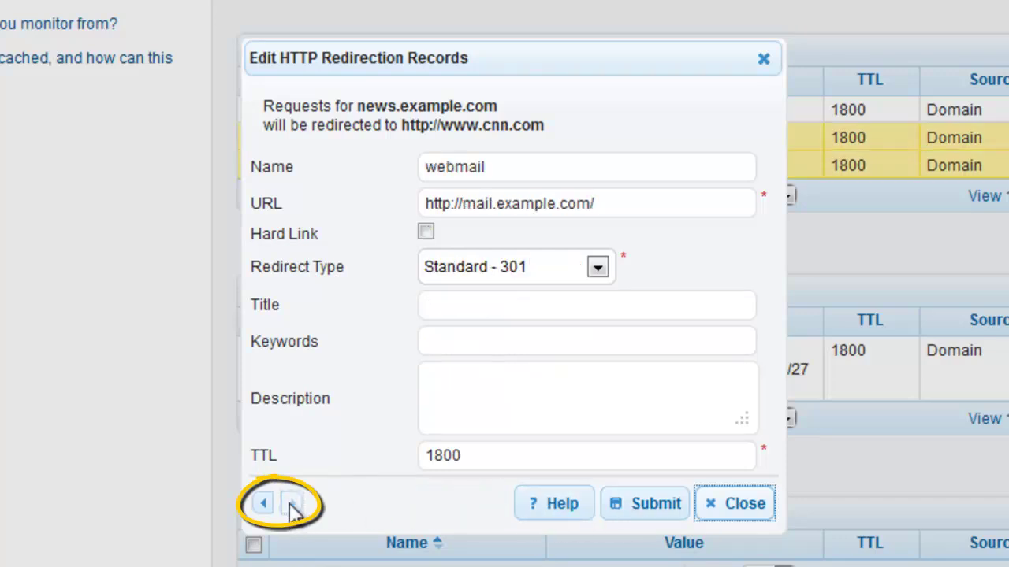
pyautogui.click(264, 504)
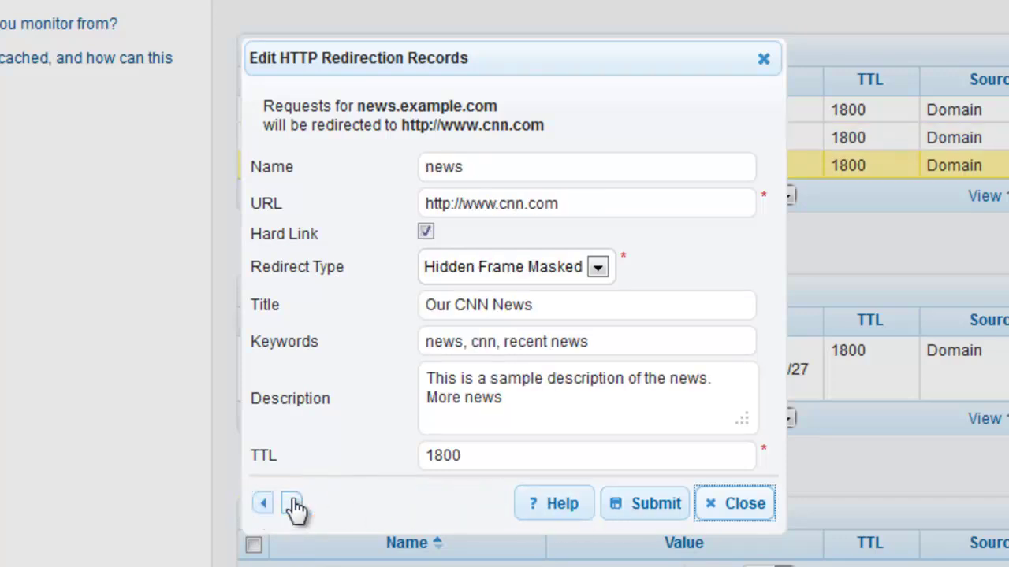
pyautogui.click(292, 504)
pyautogui.click(263, 504)
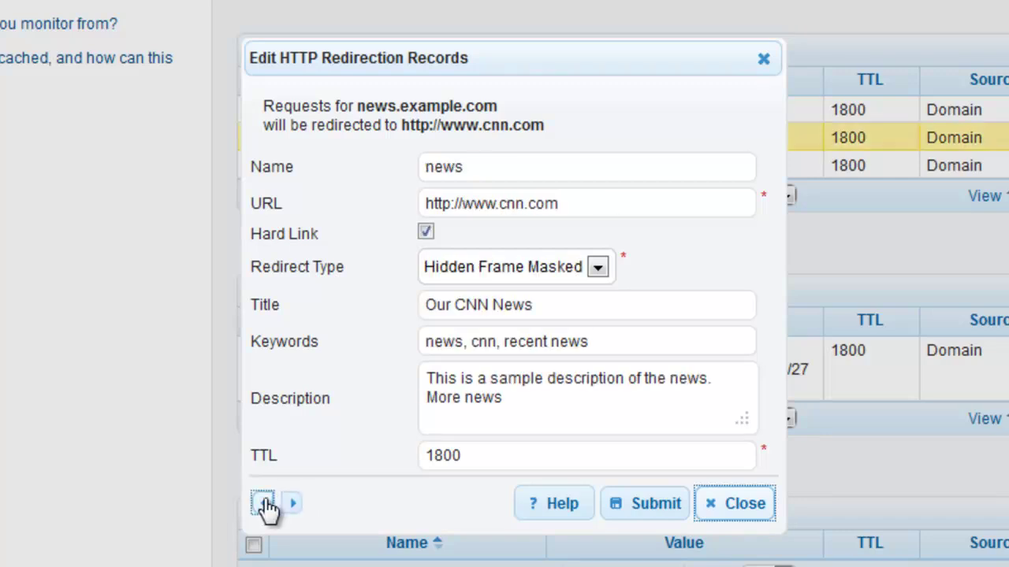
pyautogui.click(264, 504)
pyautogui.click(724, 508)
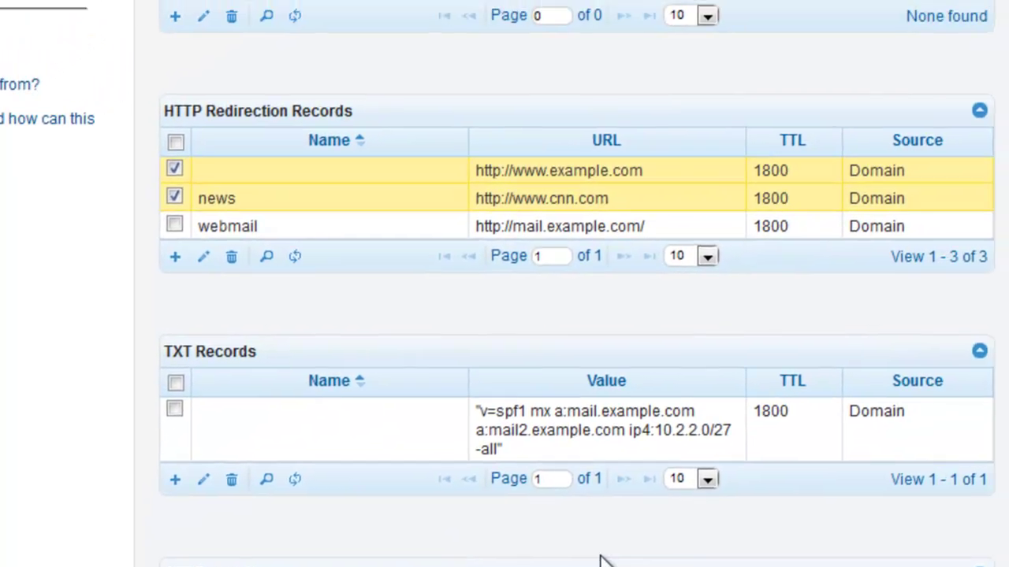
pyautogui.click(203, 221)
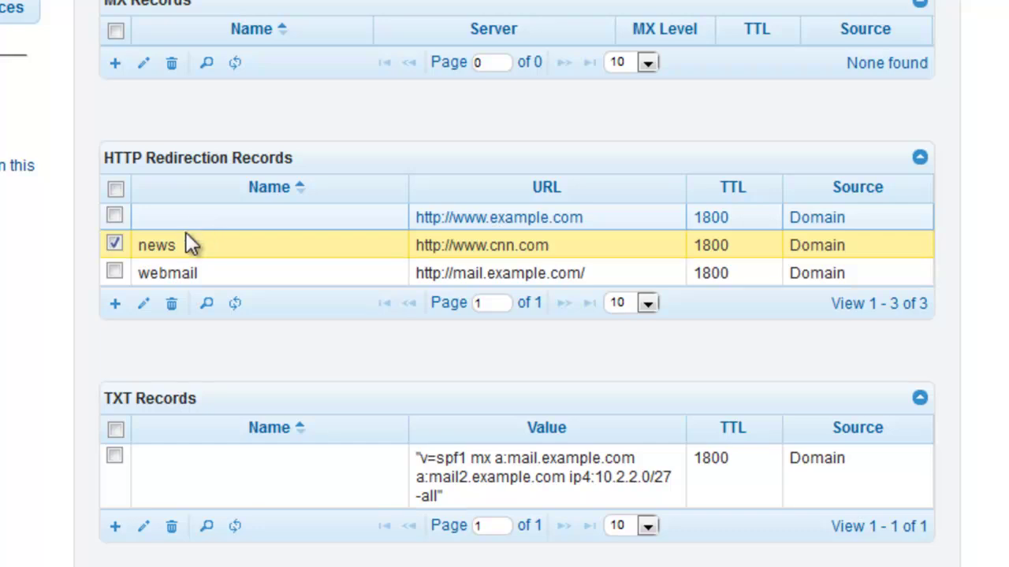
pyautogui.click(177, 227)
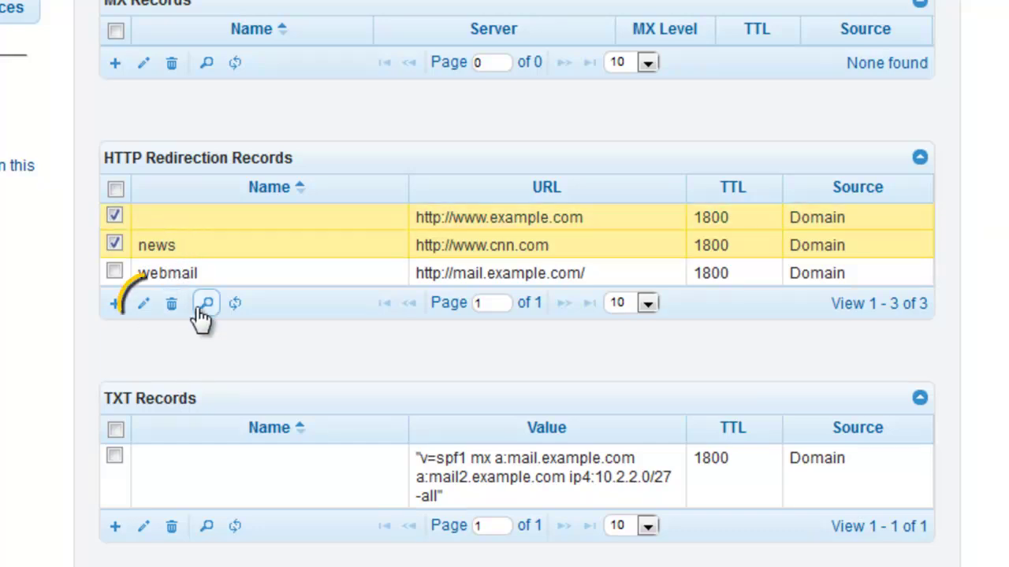
pyautogui.click(143, 304)
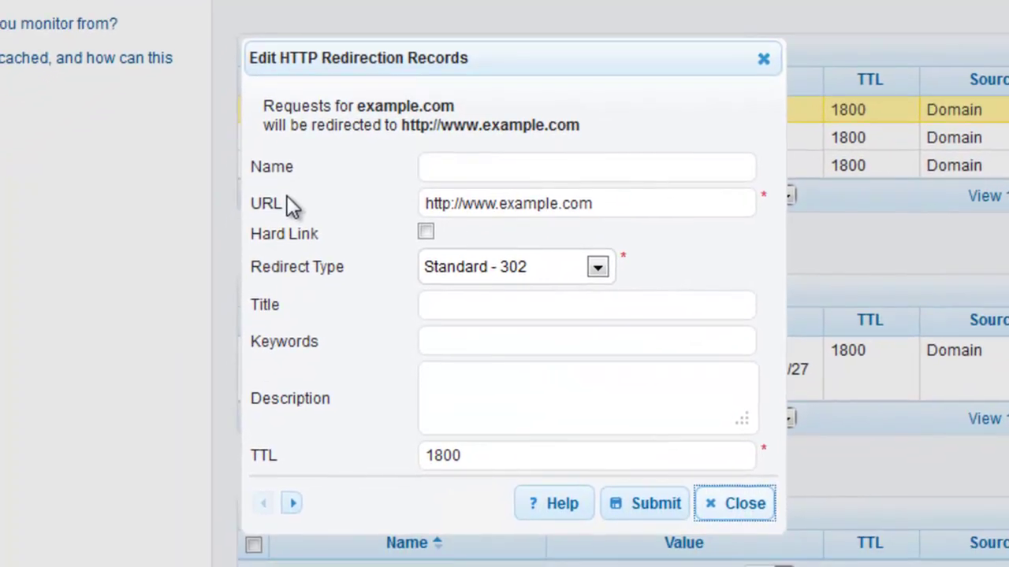
pyautogui.click(735, 509)
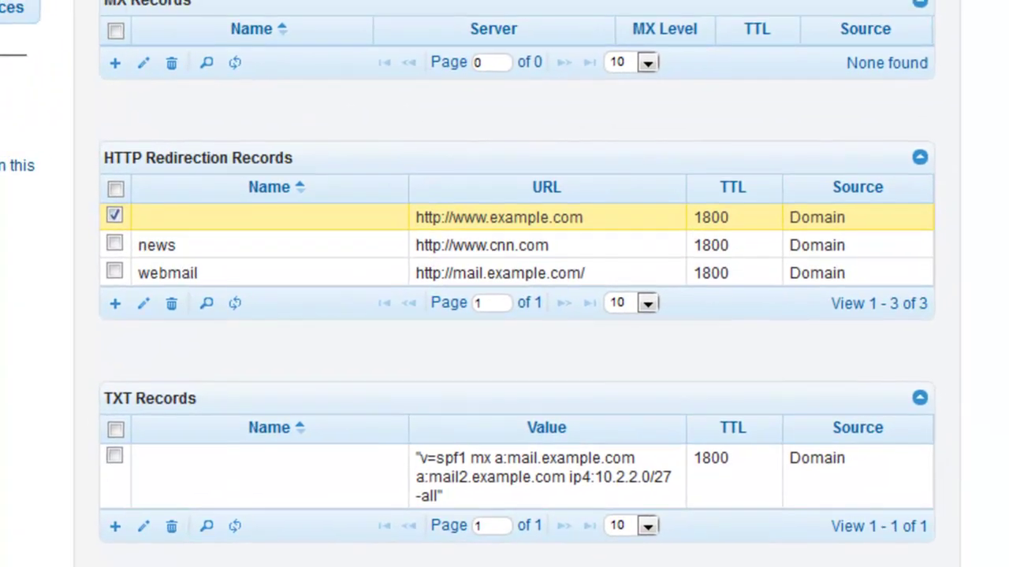
# - Delete the example.com redirect, then the news and webmail redirects, confirming each deletion
pyautogui.click(169, 307)
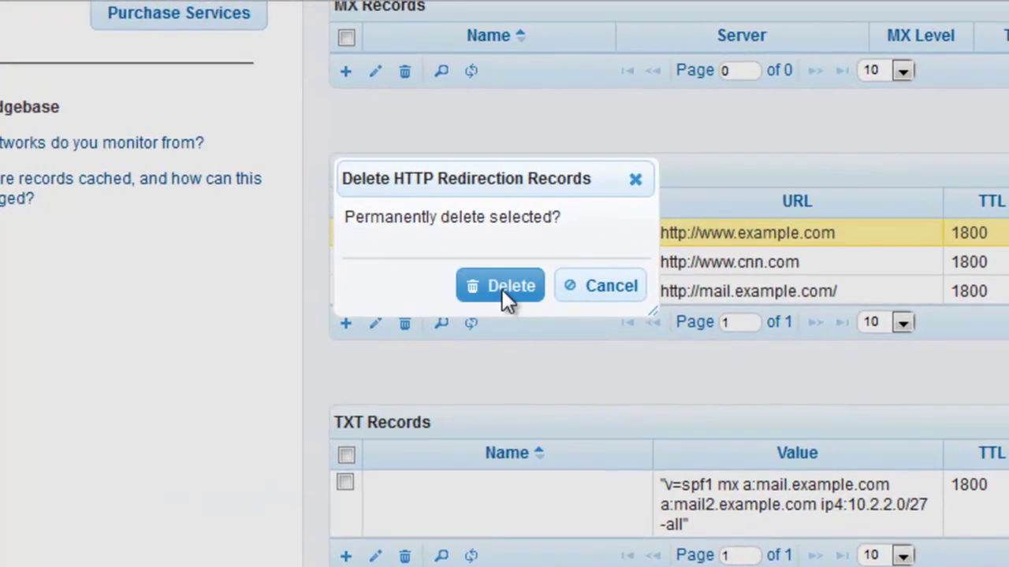
pyautogui.click(502, 289)
pyautogui.click(345, 231)
pyautogui.click(345, 259)
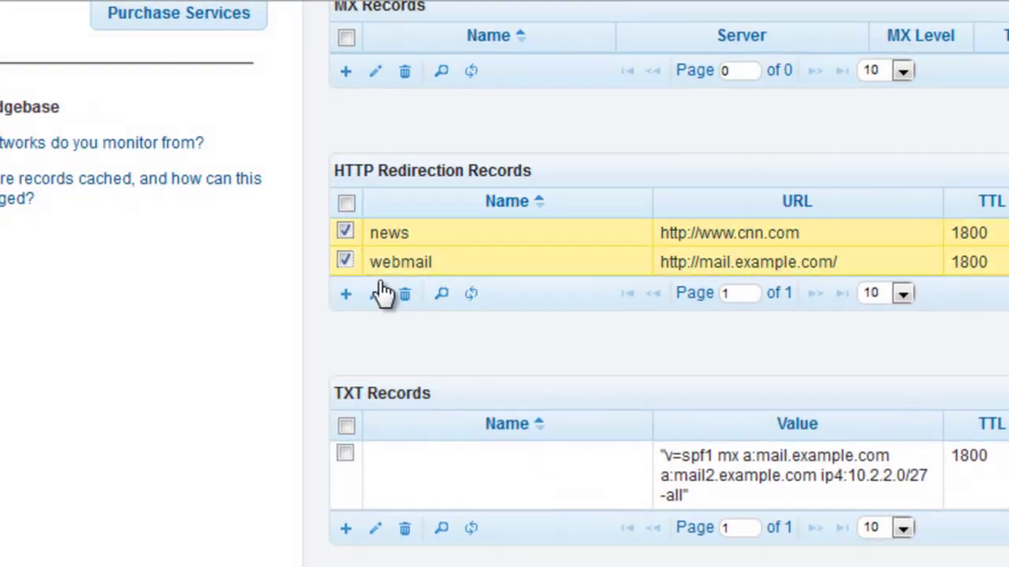
pyautogui.click(403, 294)
pyautogui.click(505, 290)
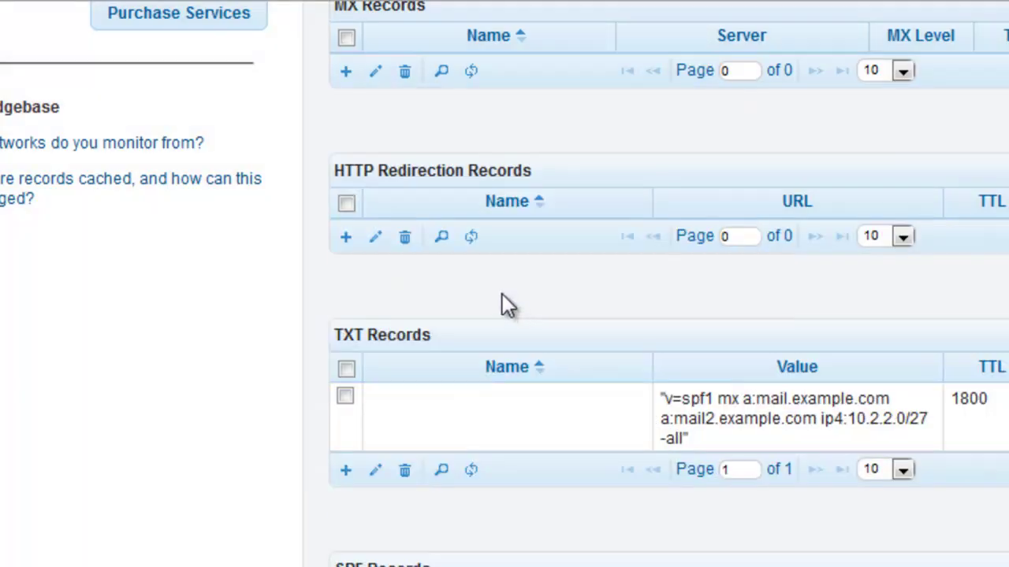
# - Open a blank Add HTTP Redirection Records form and bring up its Help
pyautogui.click(345, 236)
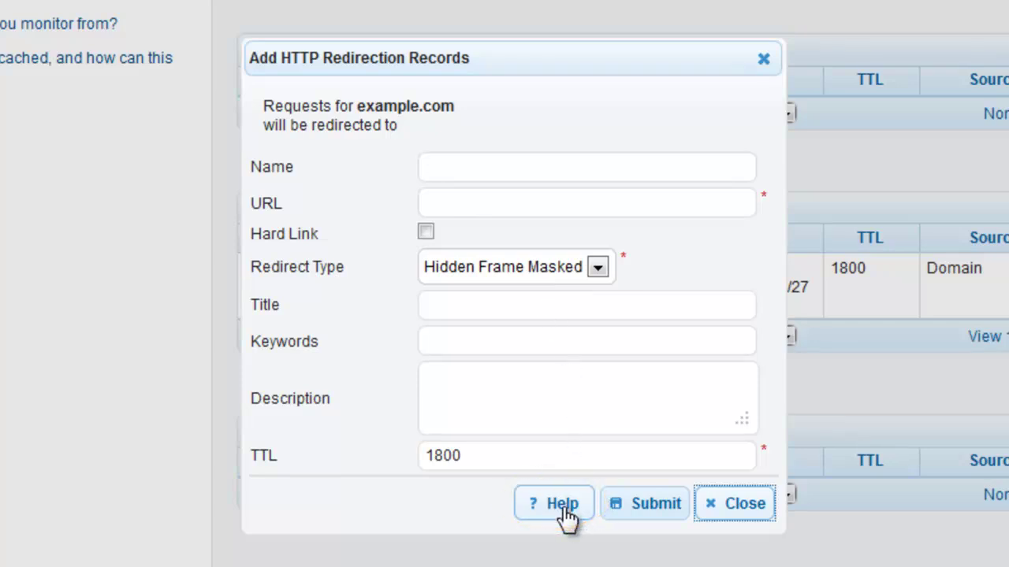
pyautogui.click(561, 504)
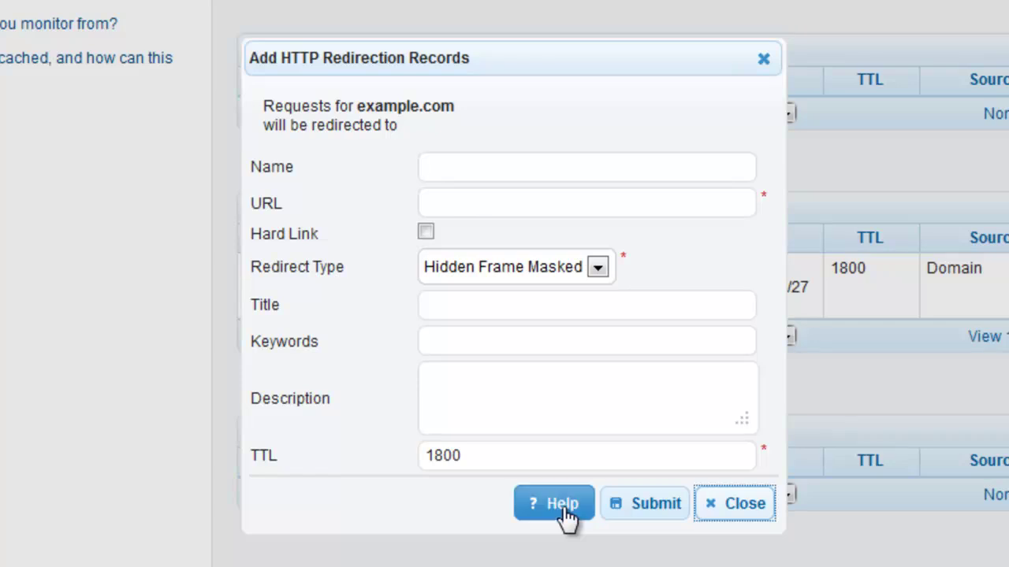
# - Scroll through the HTTPRED Record help article and back up to its heading
pyautogui.scroll(-5, 576, 412)
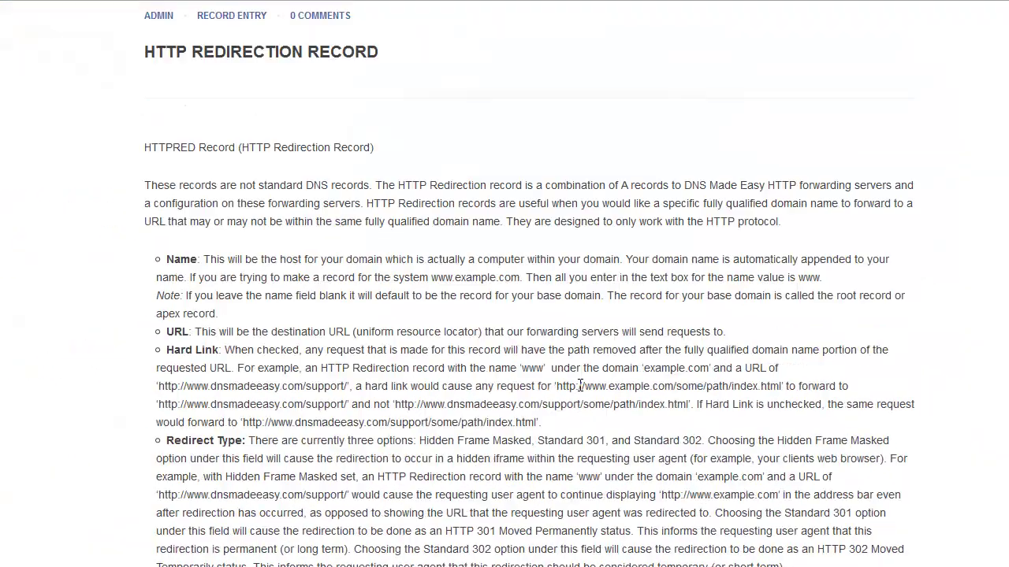
pyautogui.scroll(-3, 580, 386)
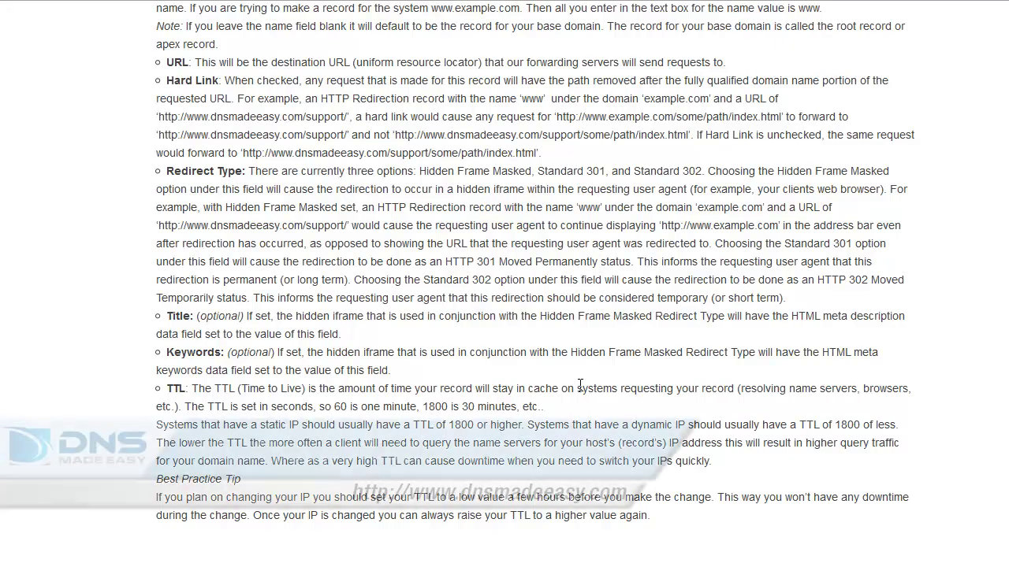
pyautogui.scroll(-3, 580, 386)
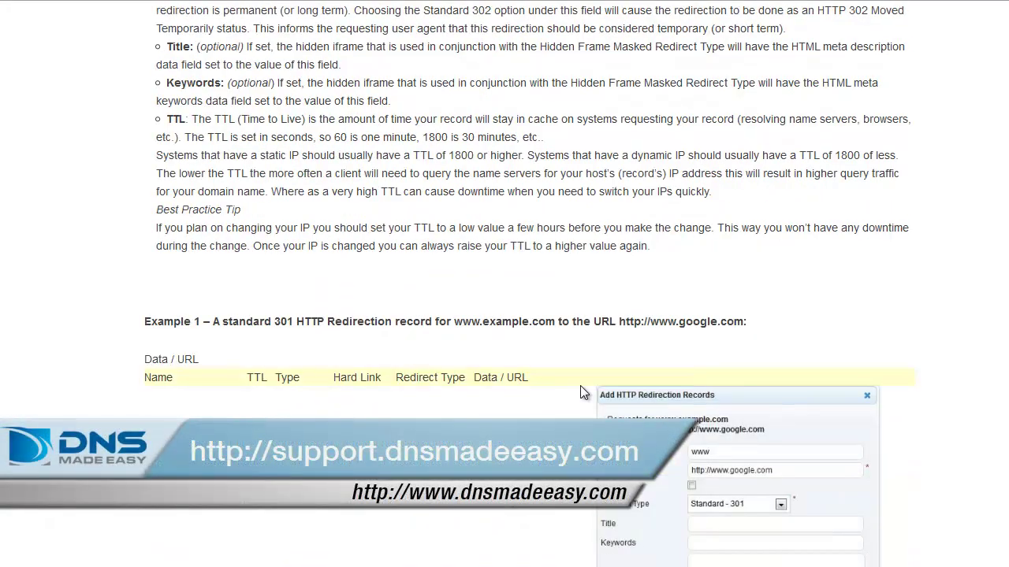
pyautogui.scroll(5, 580, 386)
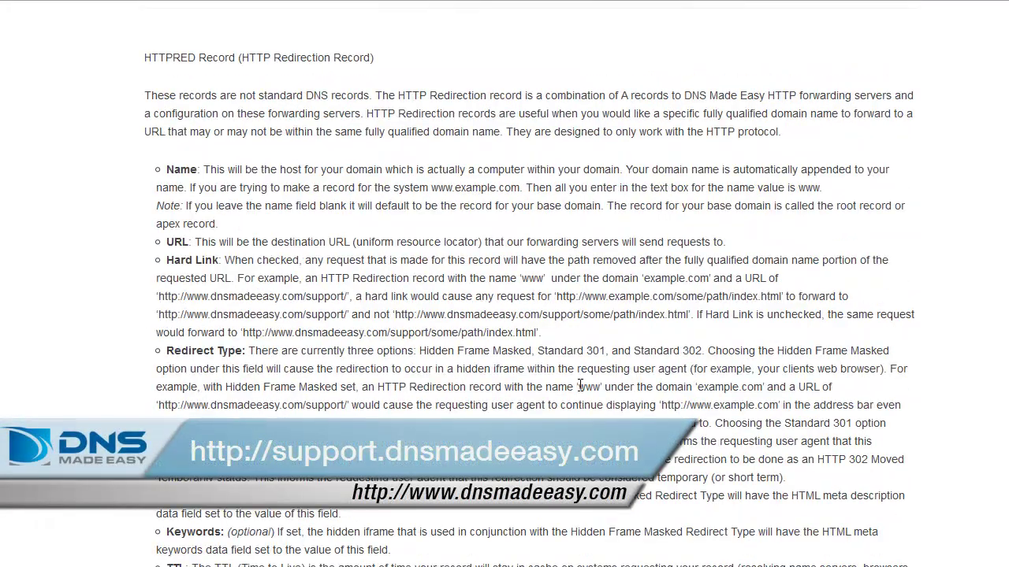